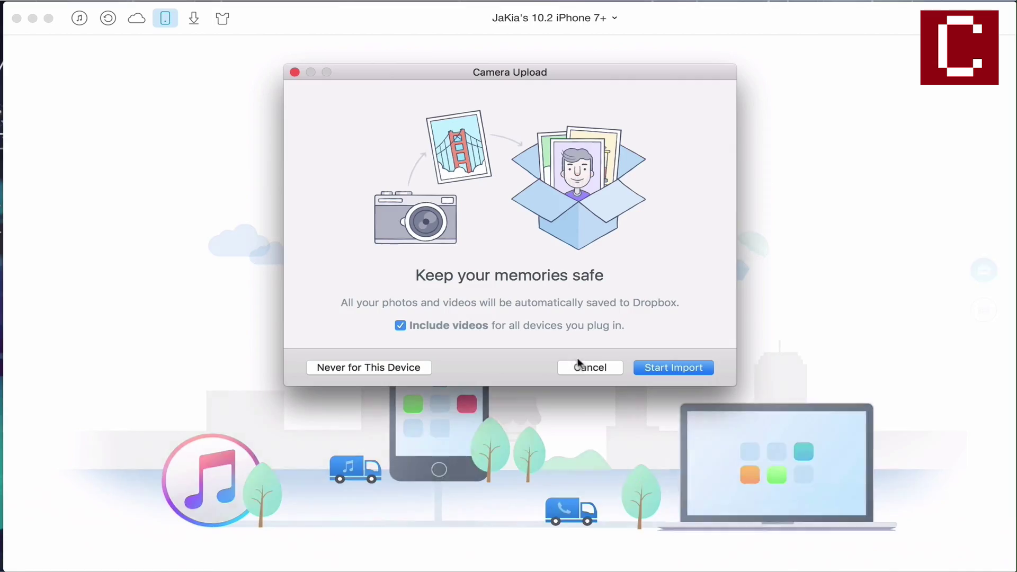
Step: Cancel the Dropbox Camera Upload prompt
left_click(579, 366)
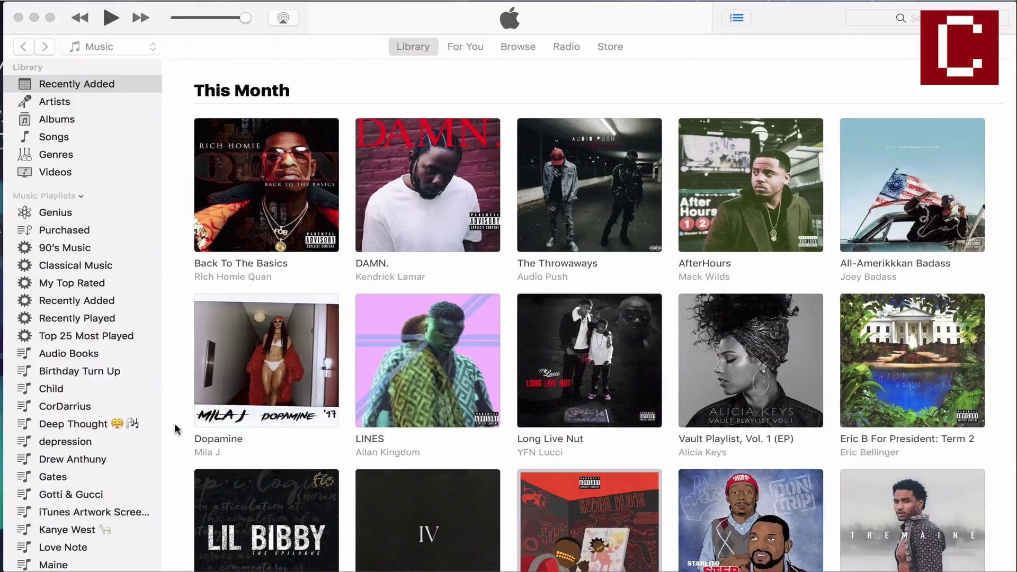
scroll(176, 429, "down", 3)
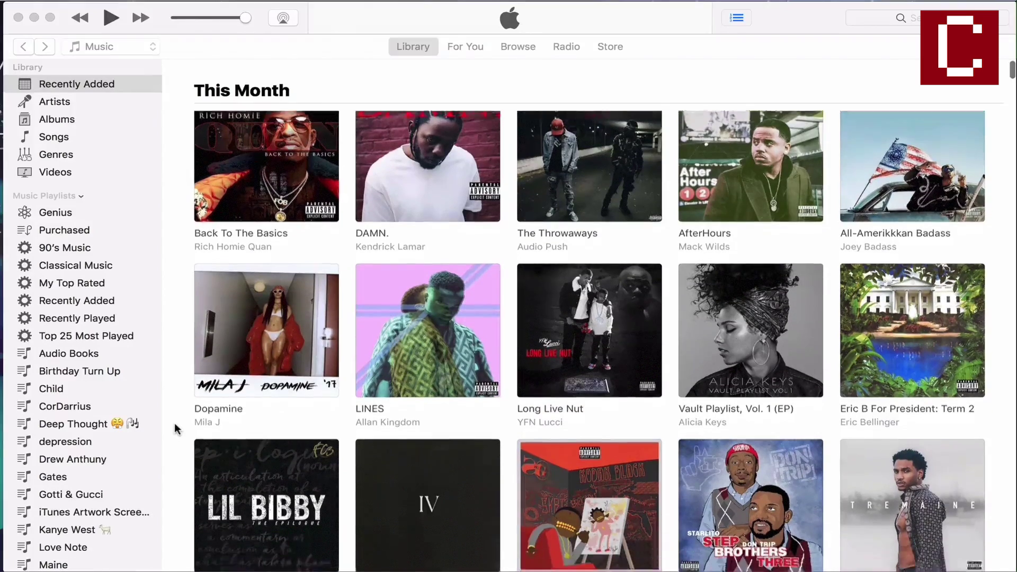
scroll(176, 429, "down", 2)
scroll(177, 429, "down", 2)
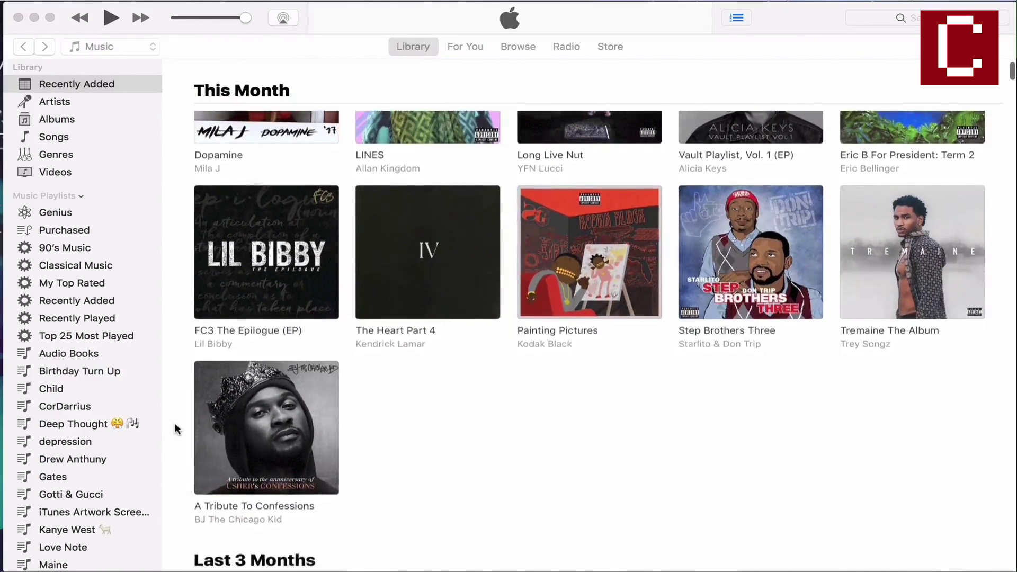
scroll(177, 429, "down", 3)
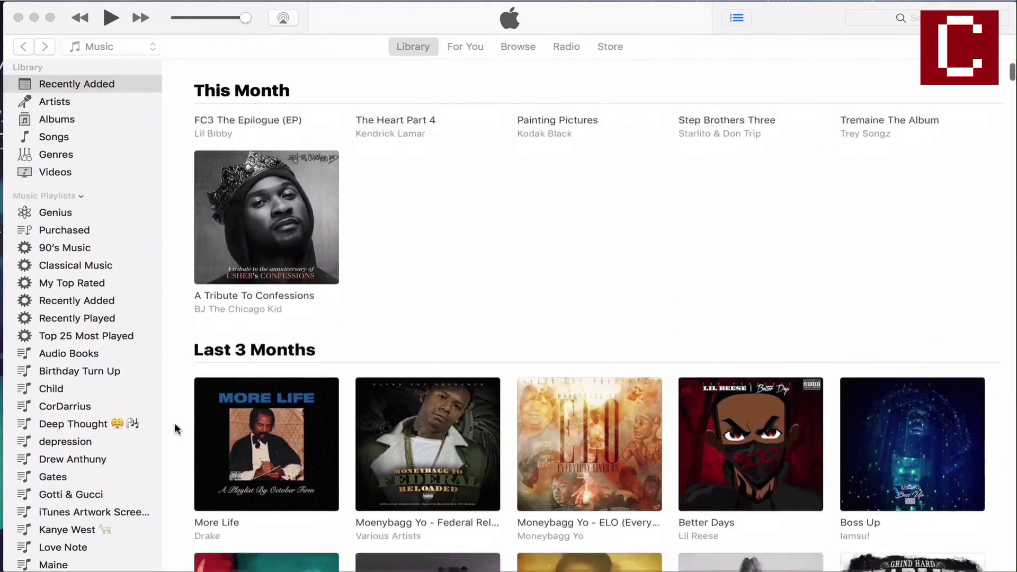
scroll(177, 429, "down", 3)
scroll(177, 429, "down", 2)
scroll(177, 429, "down", 2)
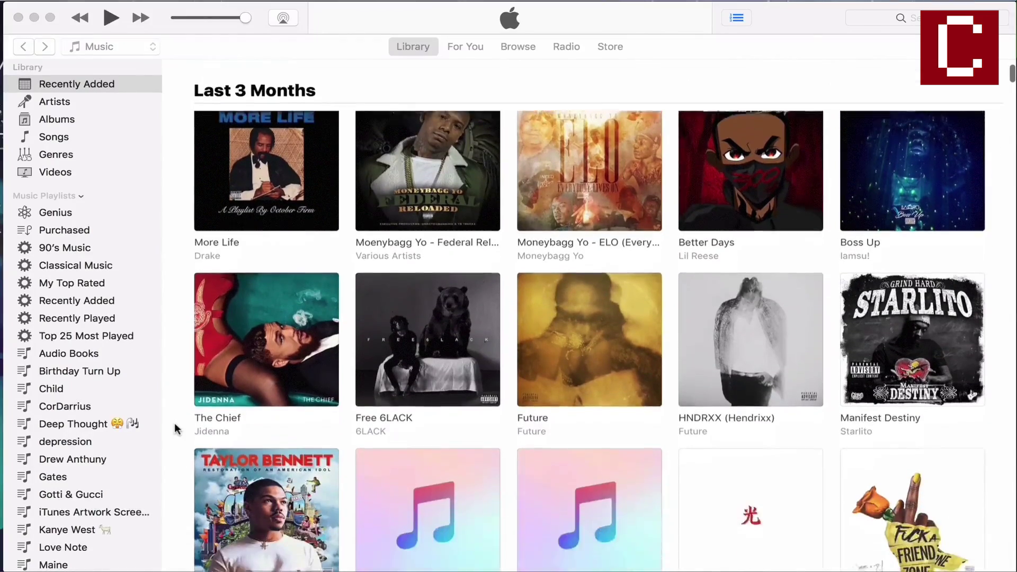
scroll(177, 429, "down", 3)
scroll(177, 430, "down", 2)
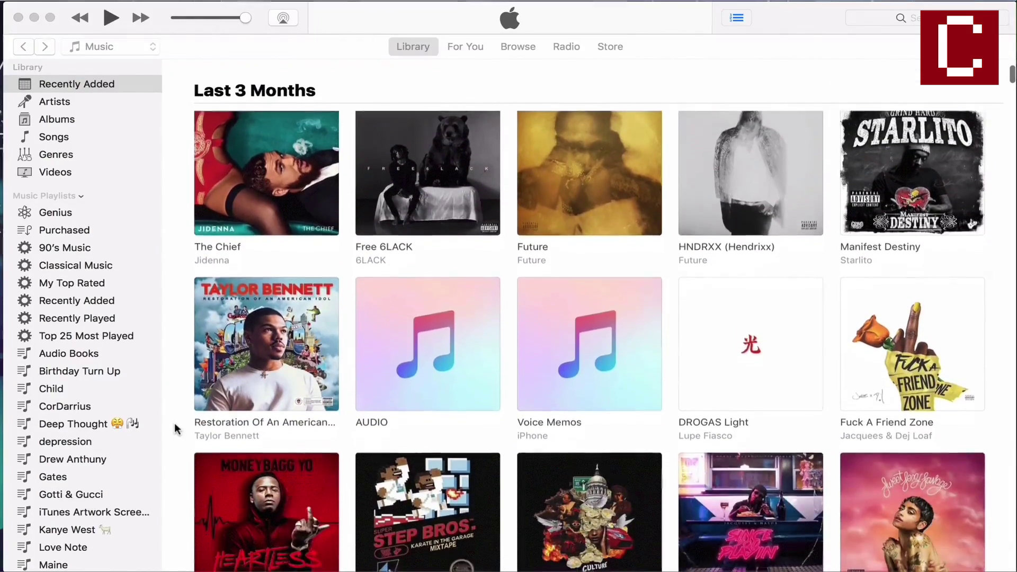
scroll(177, 429, "down", 3)
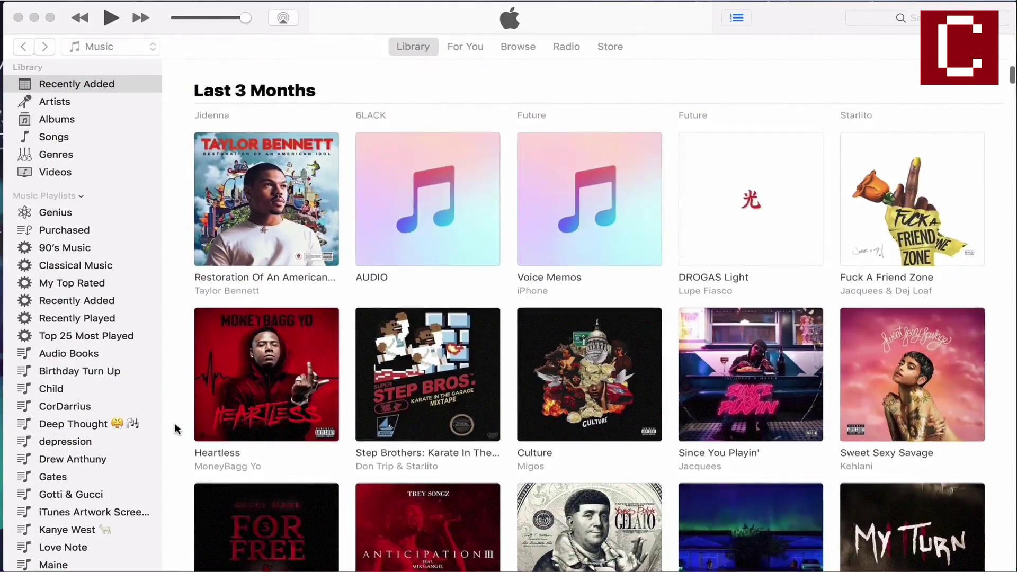
scroll(177, 429, "down", 2)
scroll(176, 429, "down", 2)
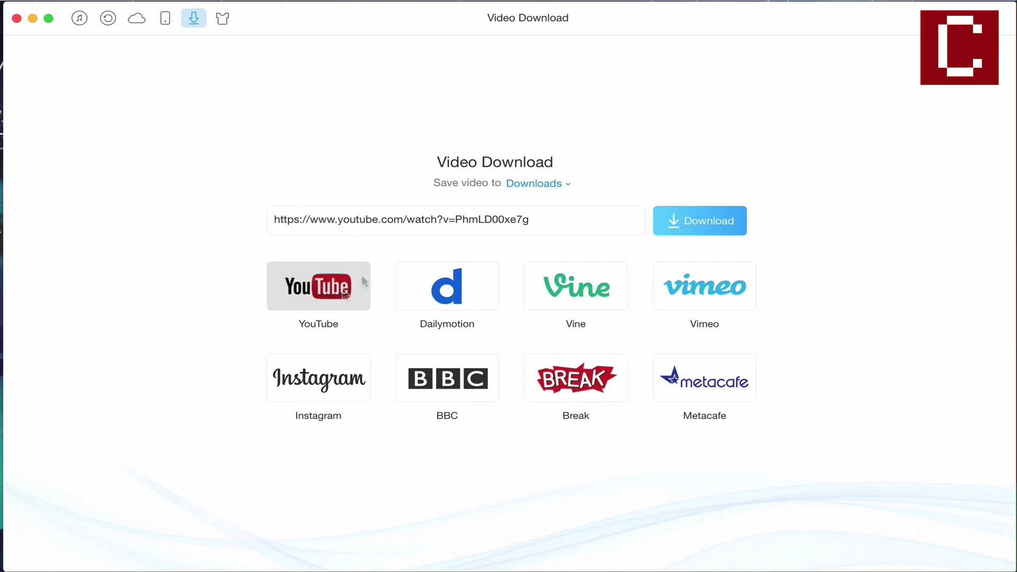
Step: Change the 'Save video to' folder from Downloads to Desktop, then download the YouTube link
triple_click(550, 217)
left_click(549, 218)
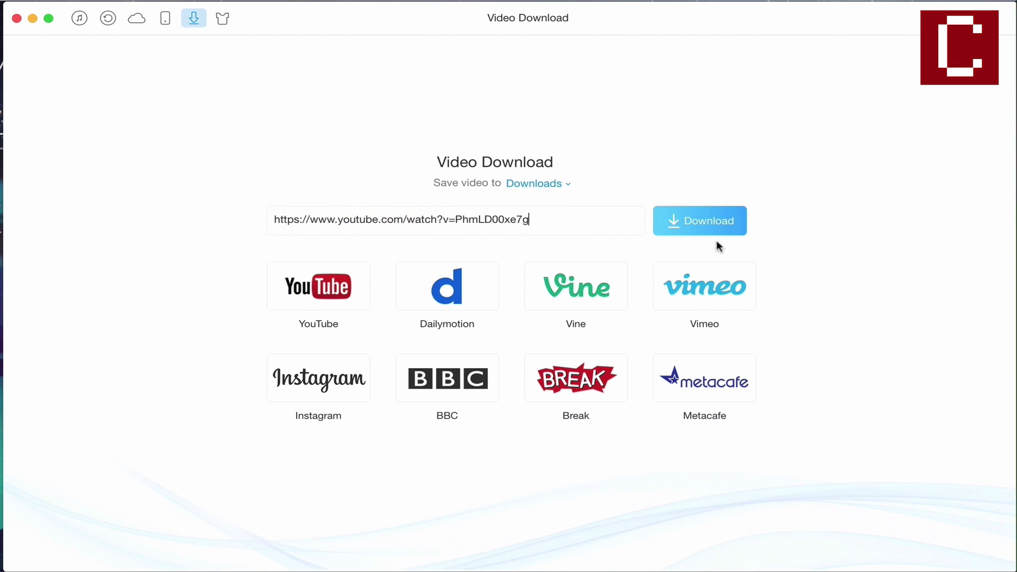
left_click(548, 183)
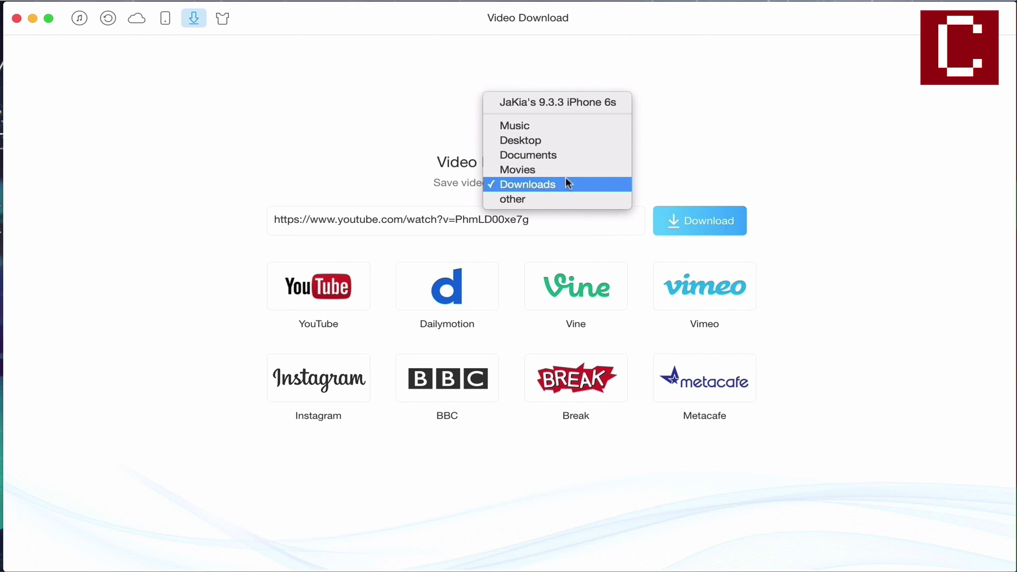
left_click(565, 141)
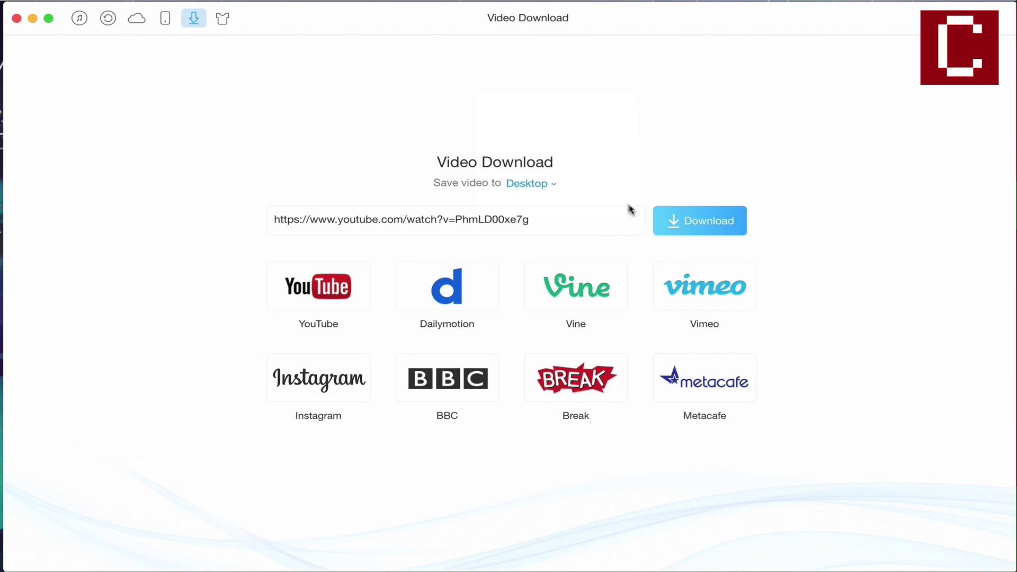
left_click(696, 229)
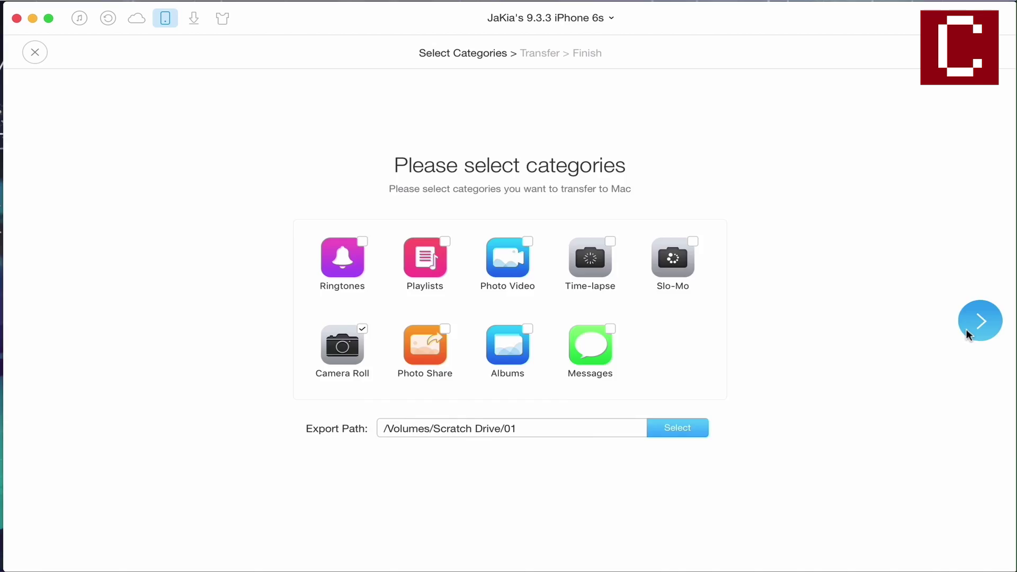
Step: Begin exporting the Camera Roll to /Volumes/Scratch Drive/01
left_click(969, 326)
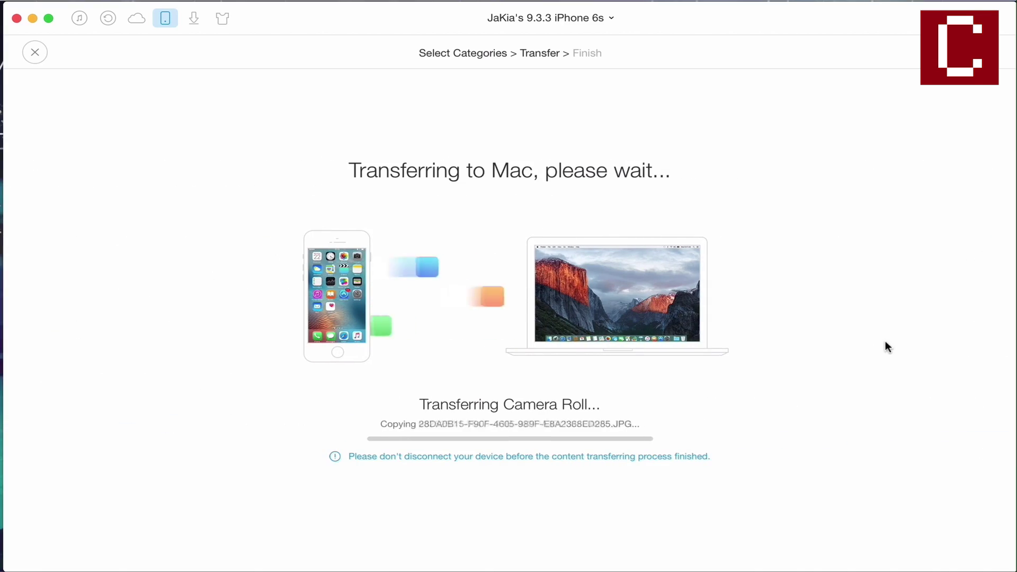